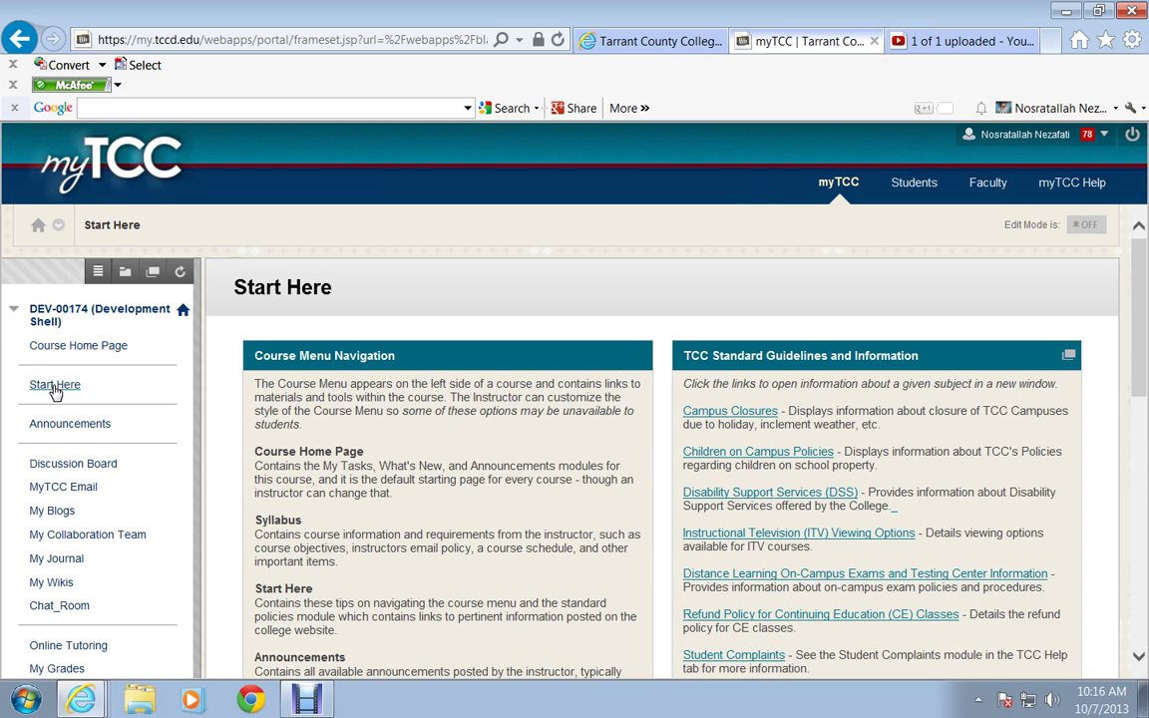
# From the course LESSONS page, open the Exam 1 Part 1 Chapters 1 - 4 item
pyautogui.scroll(-5, 55, 392)
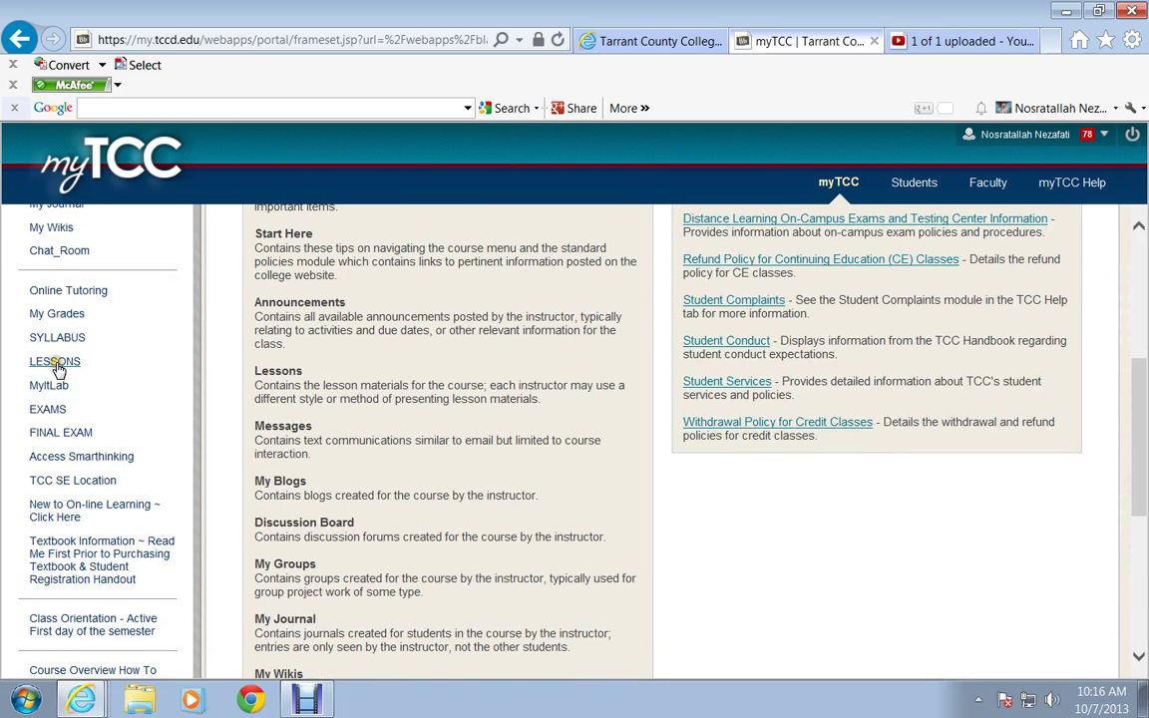
pyautogui.click(57, 365)
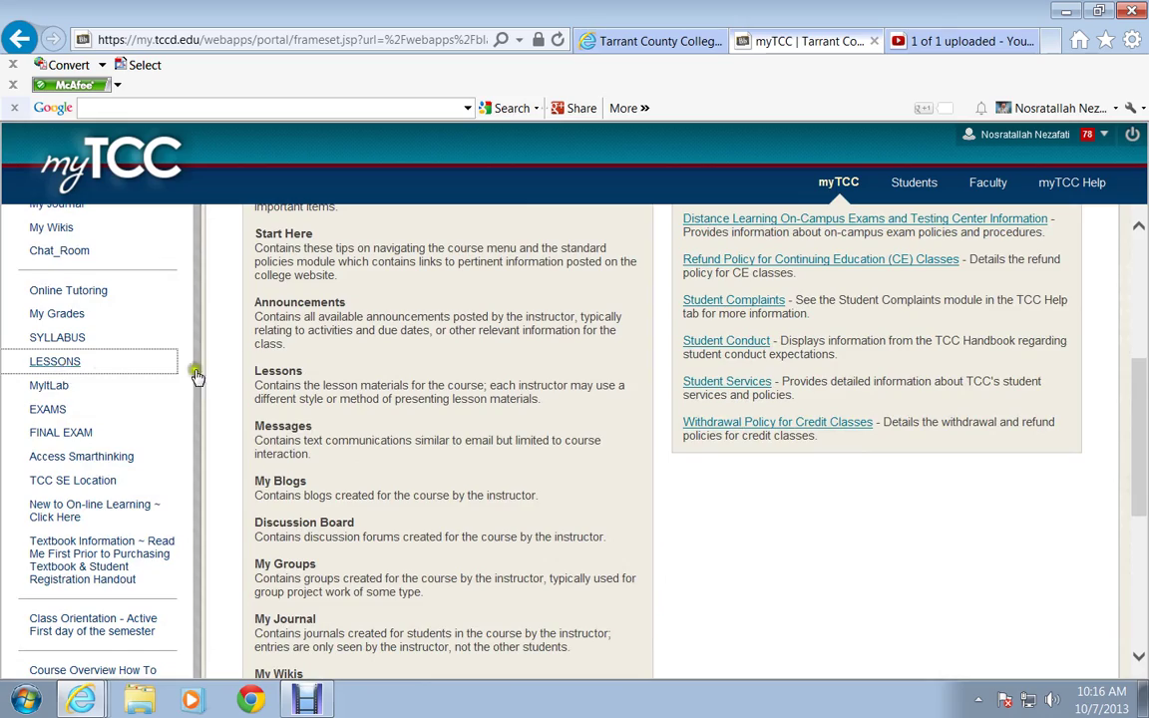
pyautogui.scroll(-8, 367, 344)
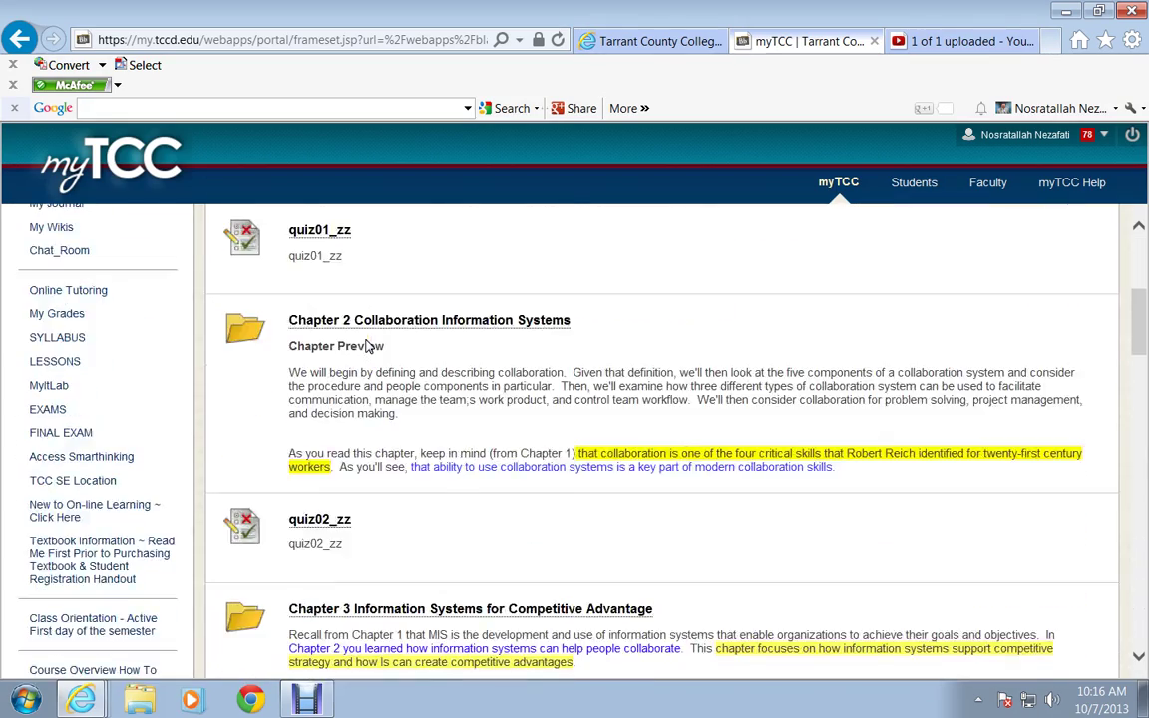
pyautogui.scroll(-5, 367, 344)
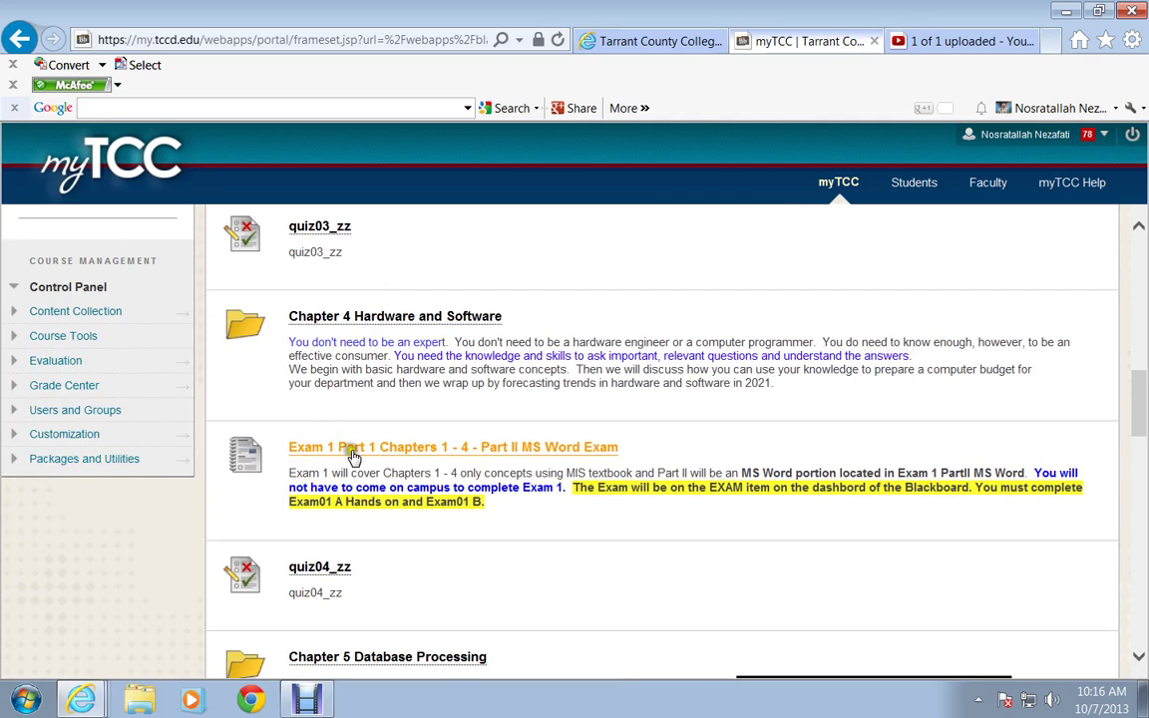
pyautogui.click(492, 449)
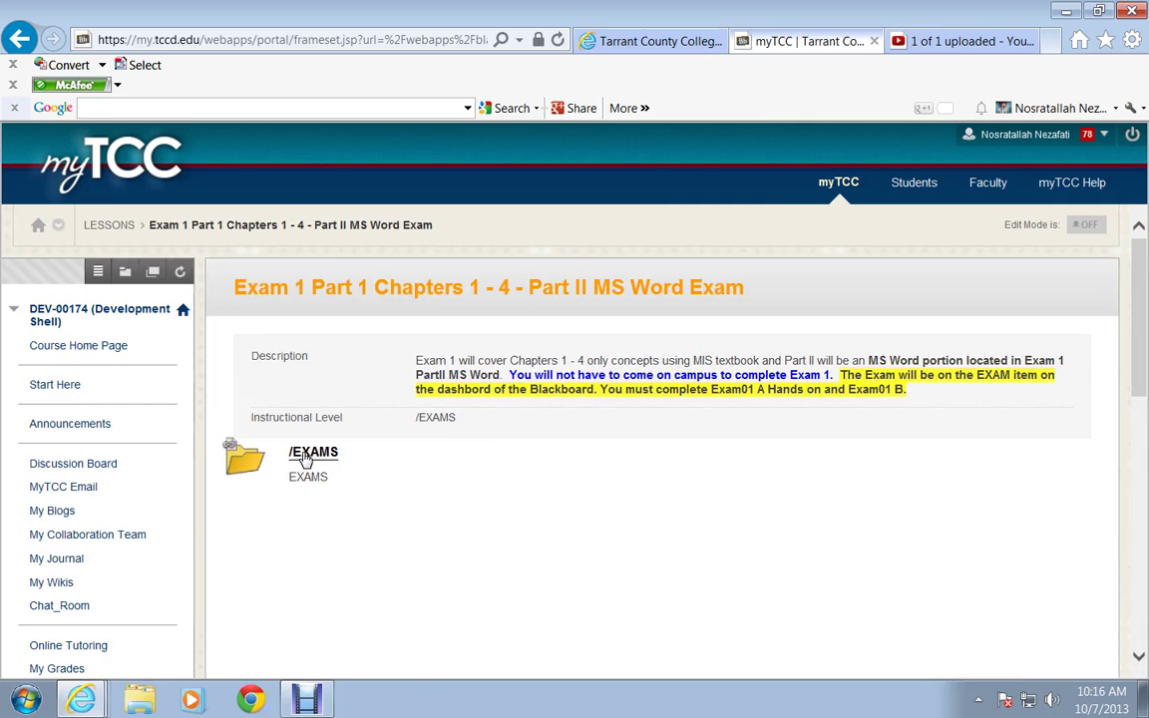
# Open the /EXAMS folder on the Exam 1 item page
pyautogui.click(305, 455)
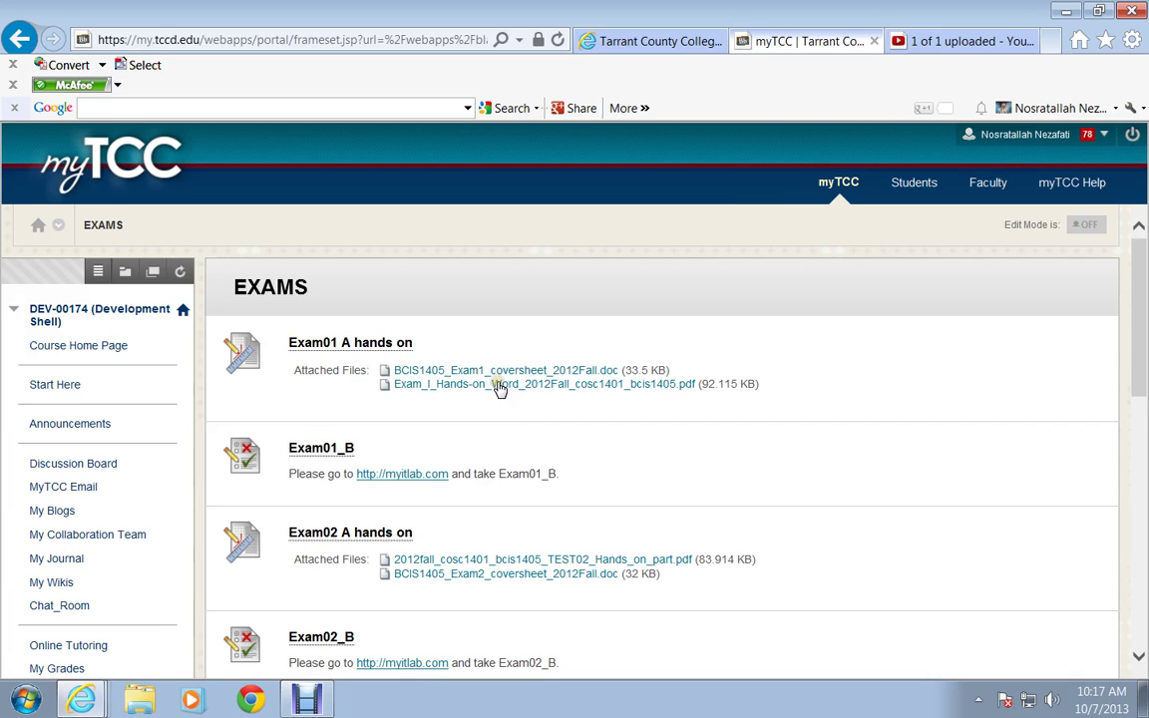
# Open the Exam_I_Hands-on_Word instructions PDF and read through it to page 5
pyautogui.click(499, 387)
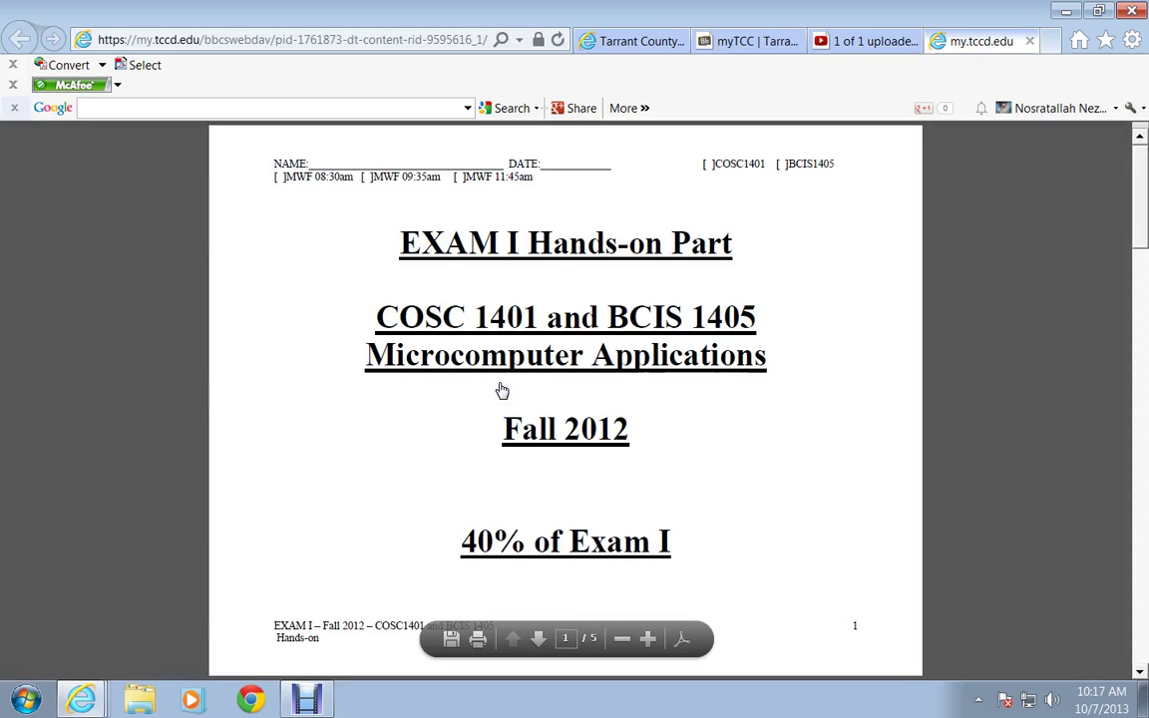
pyautogui.scroll(-5, 502, 390)
pyautogui.scroll(5, 502, 390)
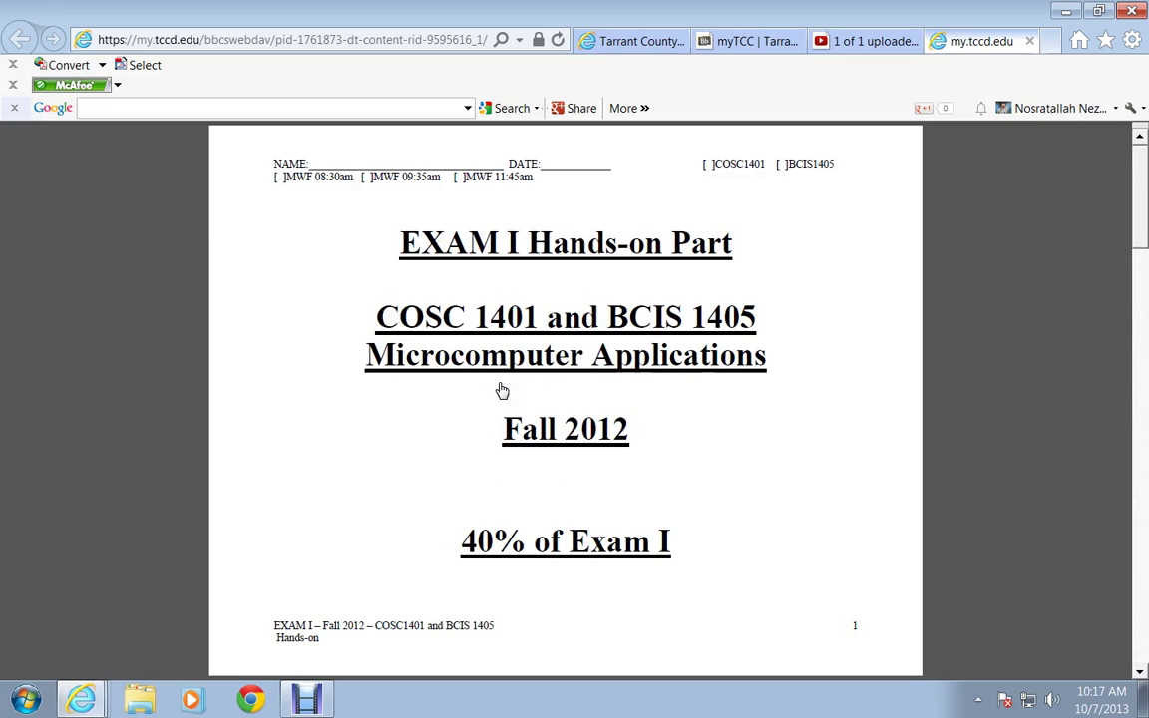
pyautogui.scroll(-2, 501, 390)
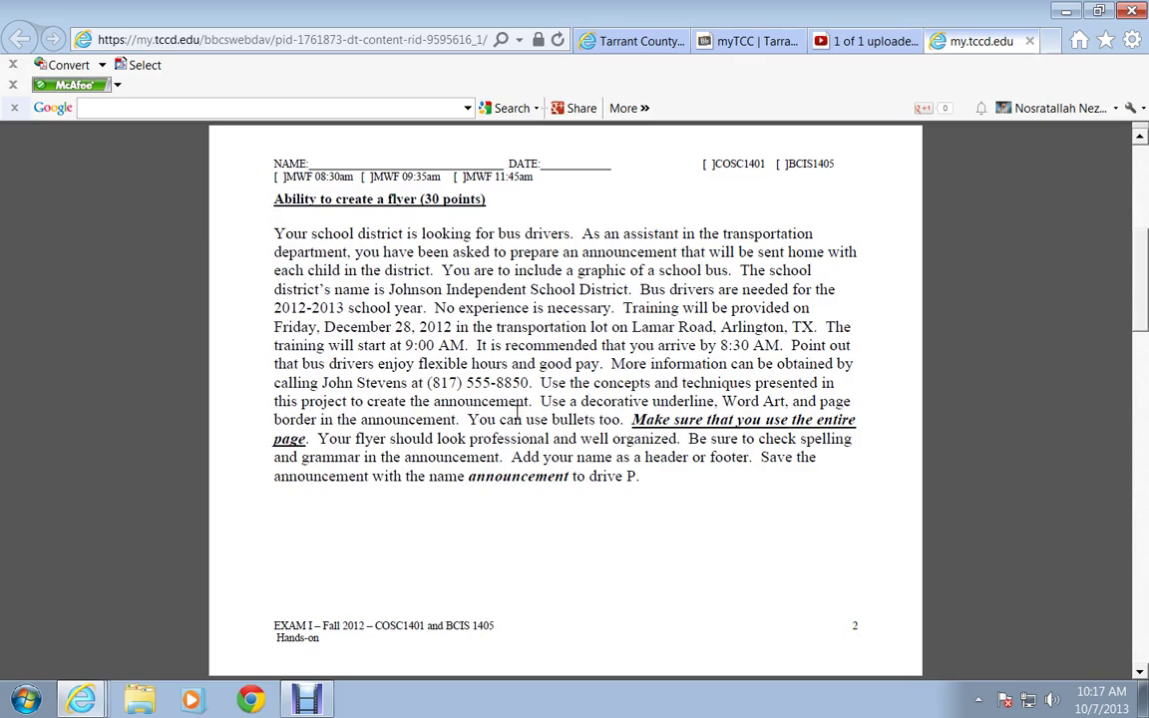
pyautogui.scroll(-2, 517, 412)
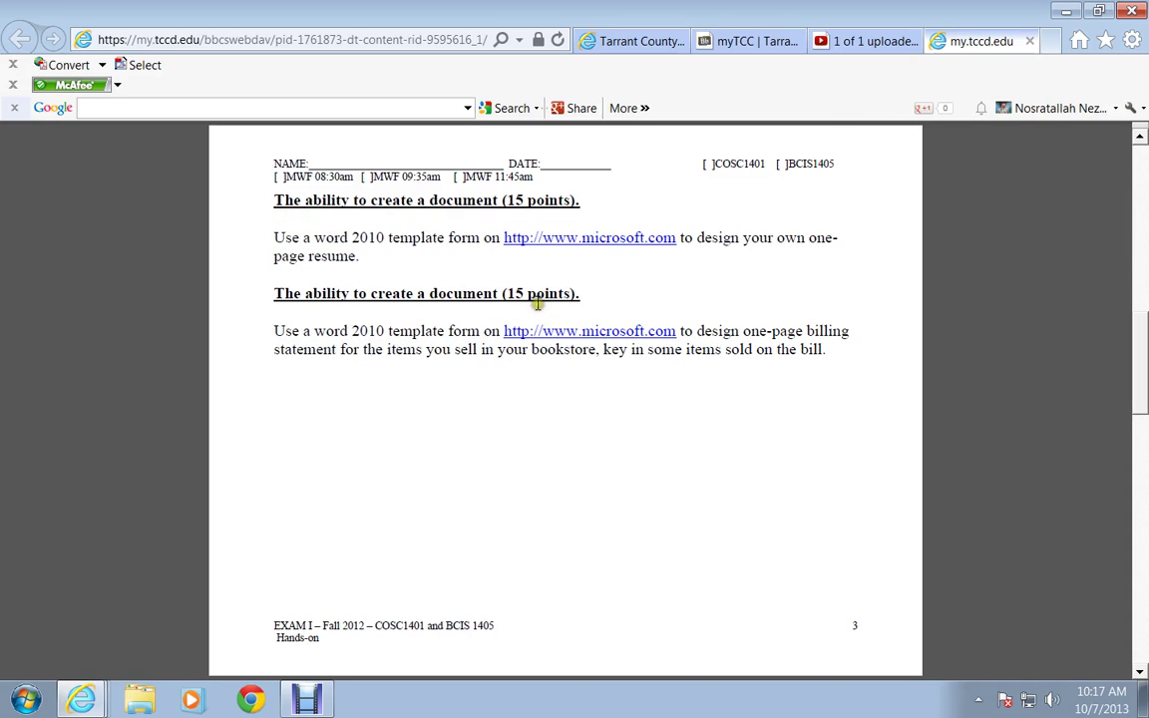
pyautogui.scroll(-2, 536, 305)
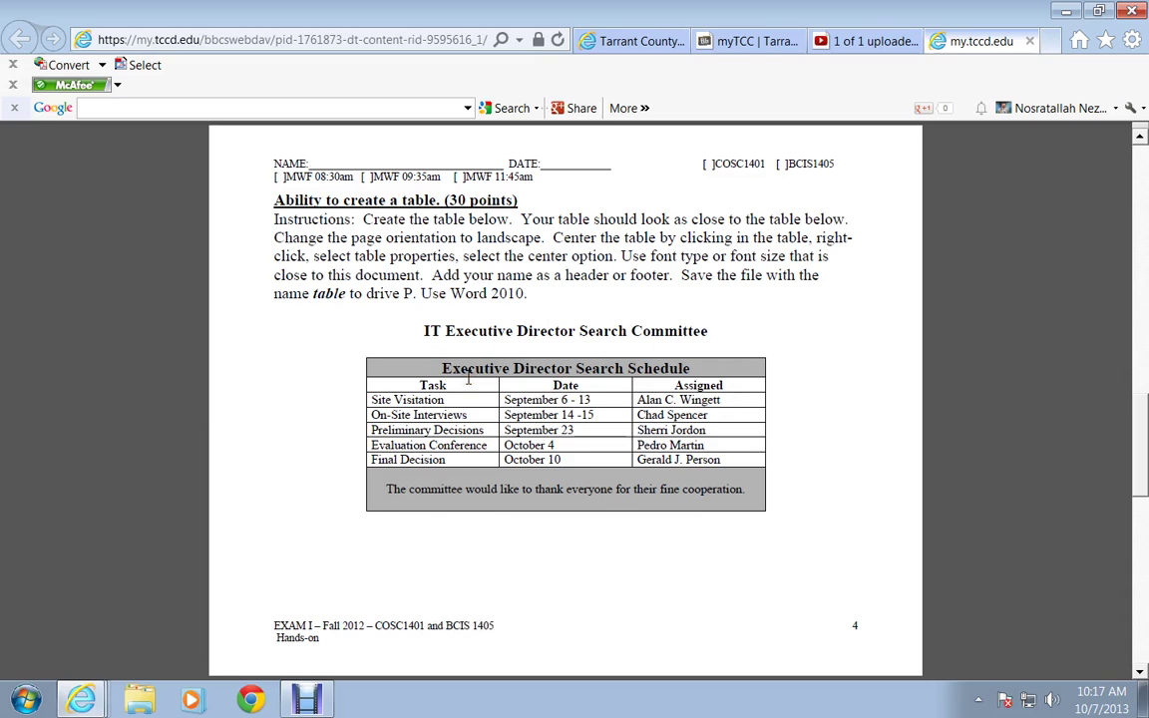
pyautogui.scroll(-3, 468, 377)
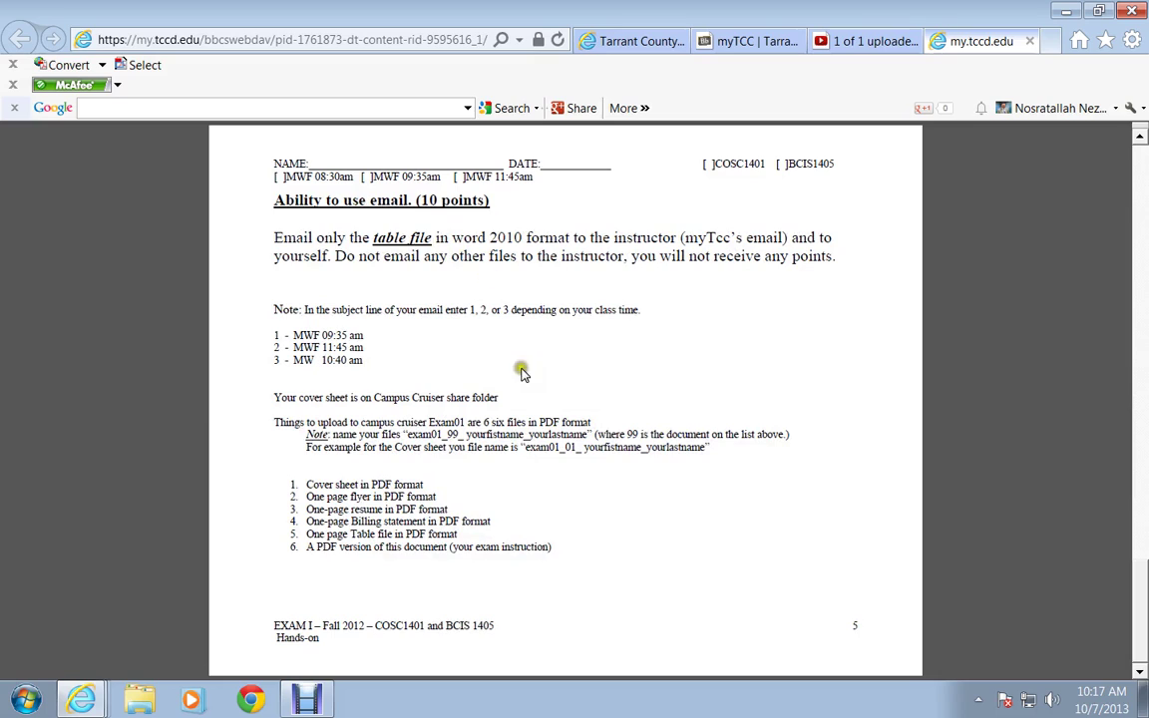
# Highlight the six-item list of required upload PDFs, then return to the myTCC EXAMS page
pyautogui.click(287, 478)
pyautogui.moveTo(287, 477); pyautogui.dragTo(559, 555)
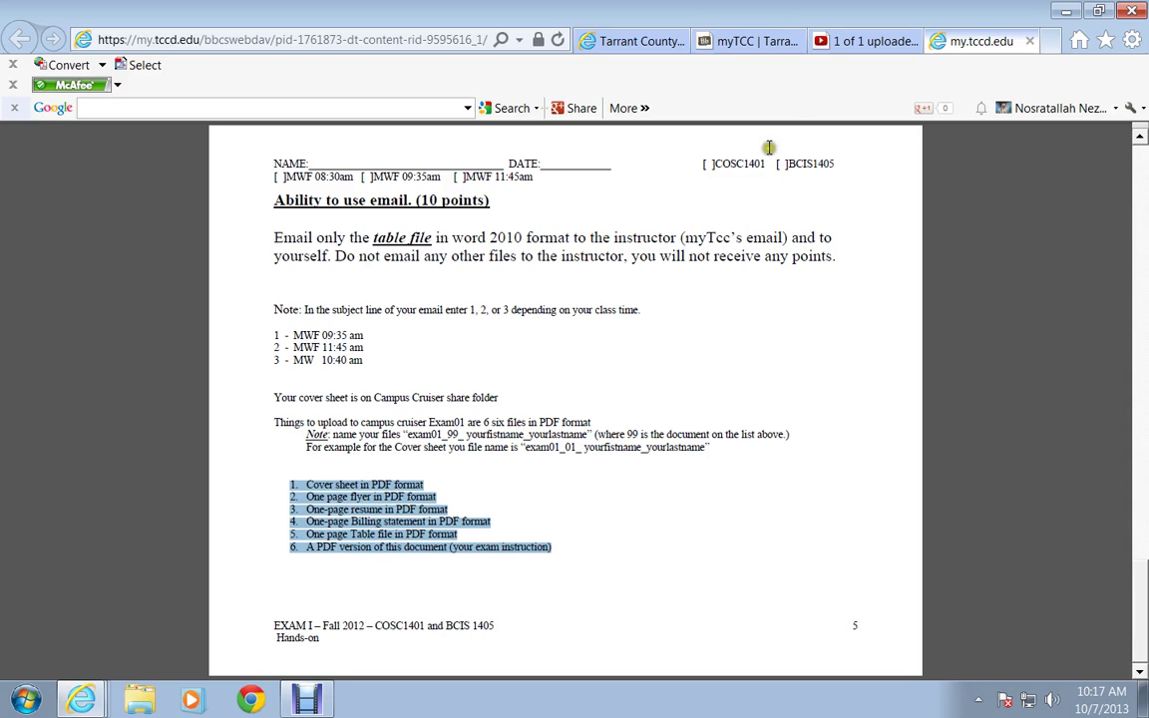
pyautogui.click(764, 44)
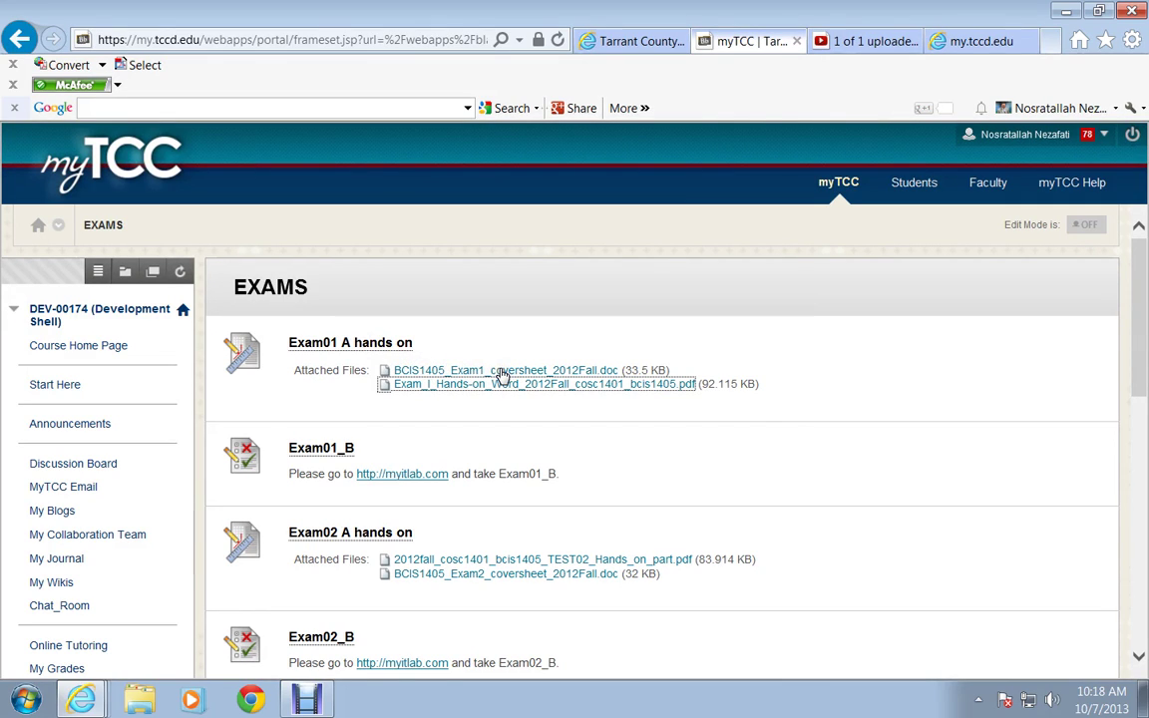
# Open the Exam01 A hands on assignment and collapse Type Submission under Assignment Submission
pyautogui.click(561, 377)
pyautogui.click(374, 345)
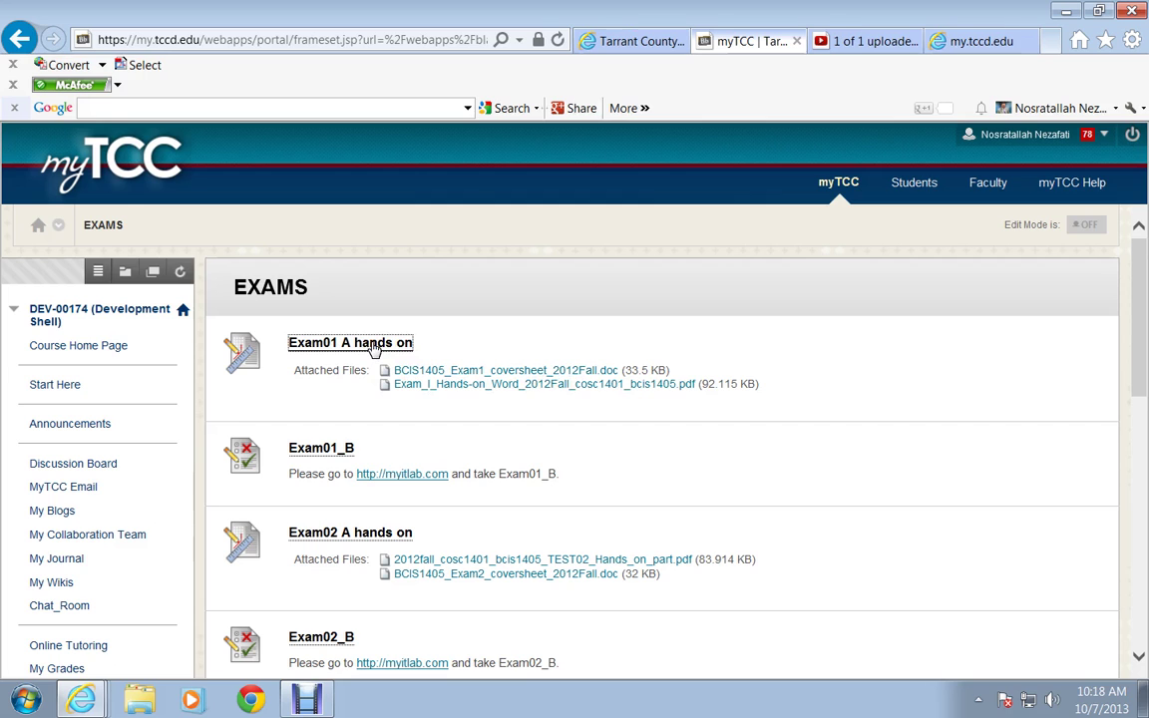
pyautogui.click(577, 428)
pyautogui.scroll(-1, 591, 436)
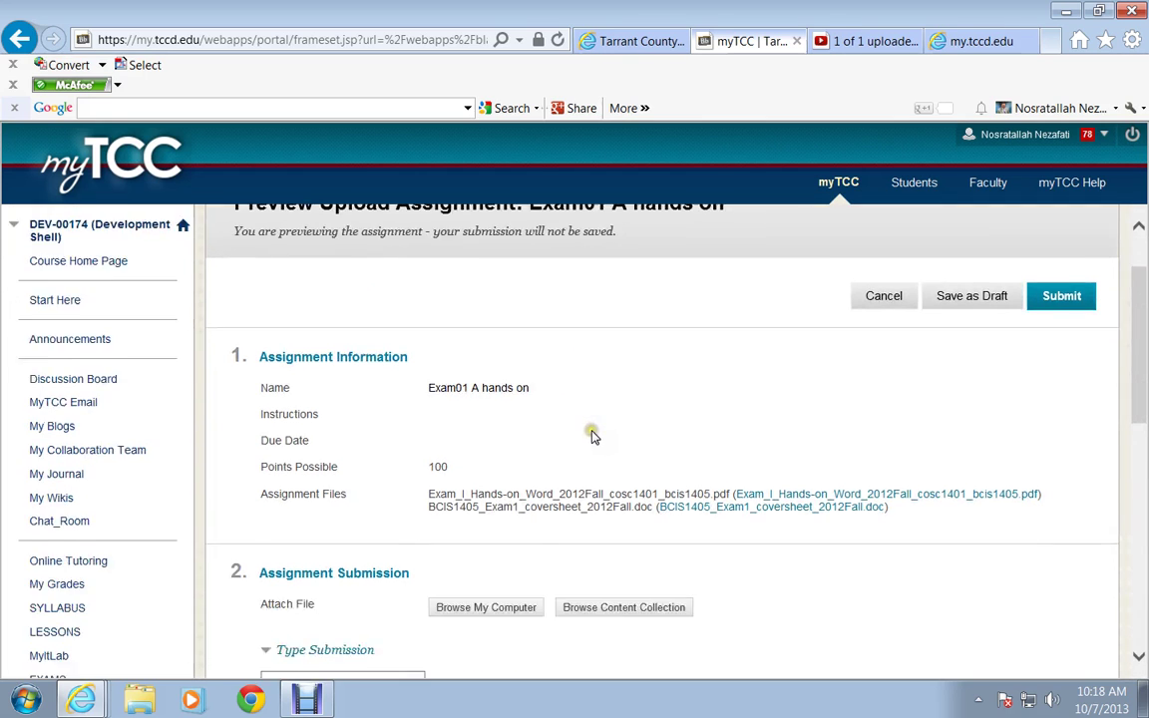
pyautogui.scroll(-3, 592, 436)
pyautogui.click(520, 407)
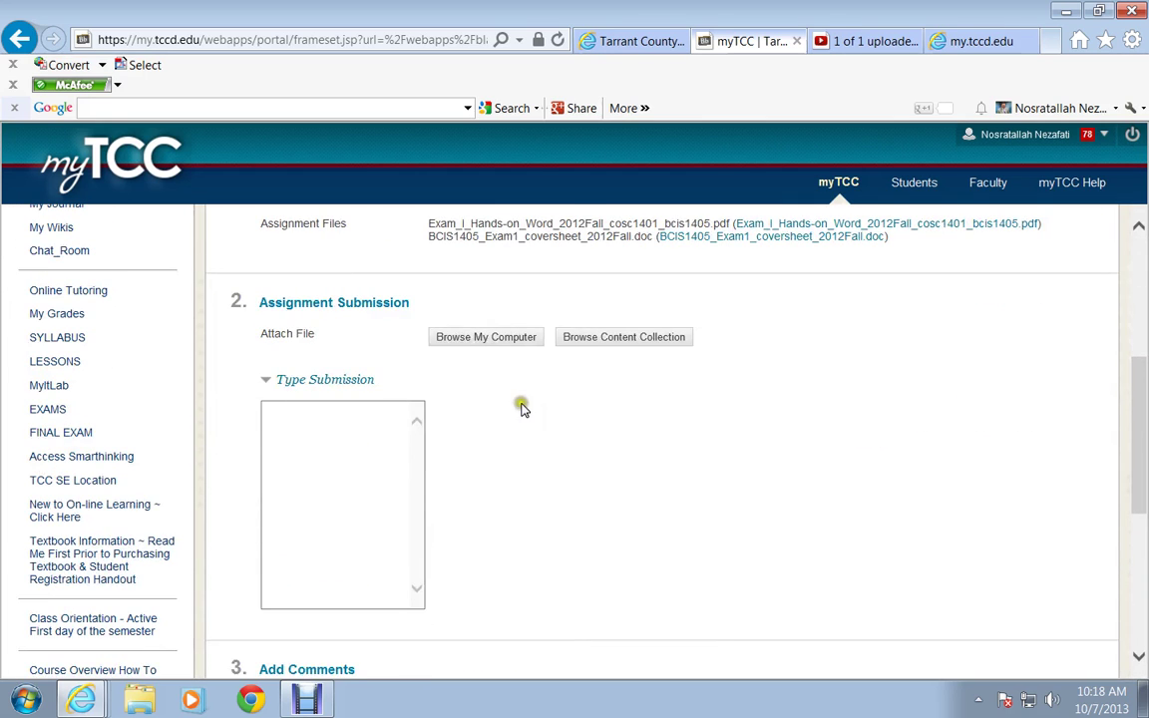
pyautogui.click(480, 339)
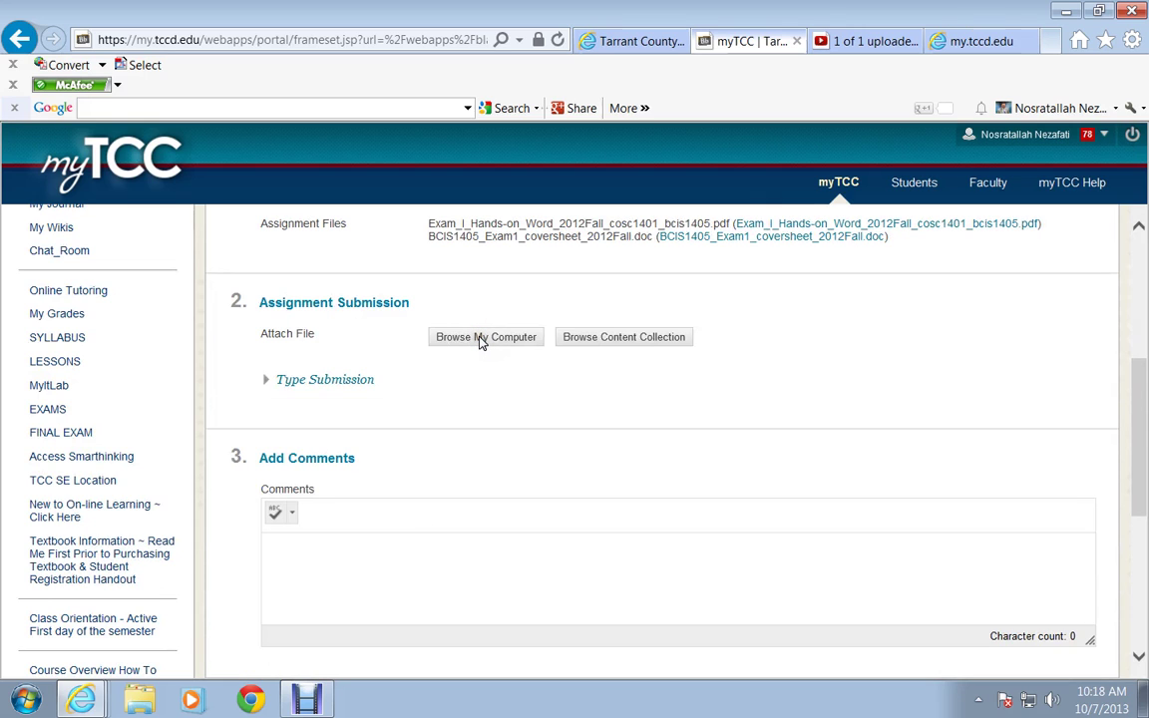
# Attach '5 Study Secrets - Save Time and Be Productive.pdf' from the computer
pyautogui.click(480, 340)
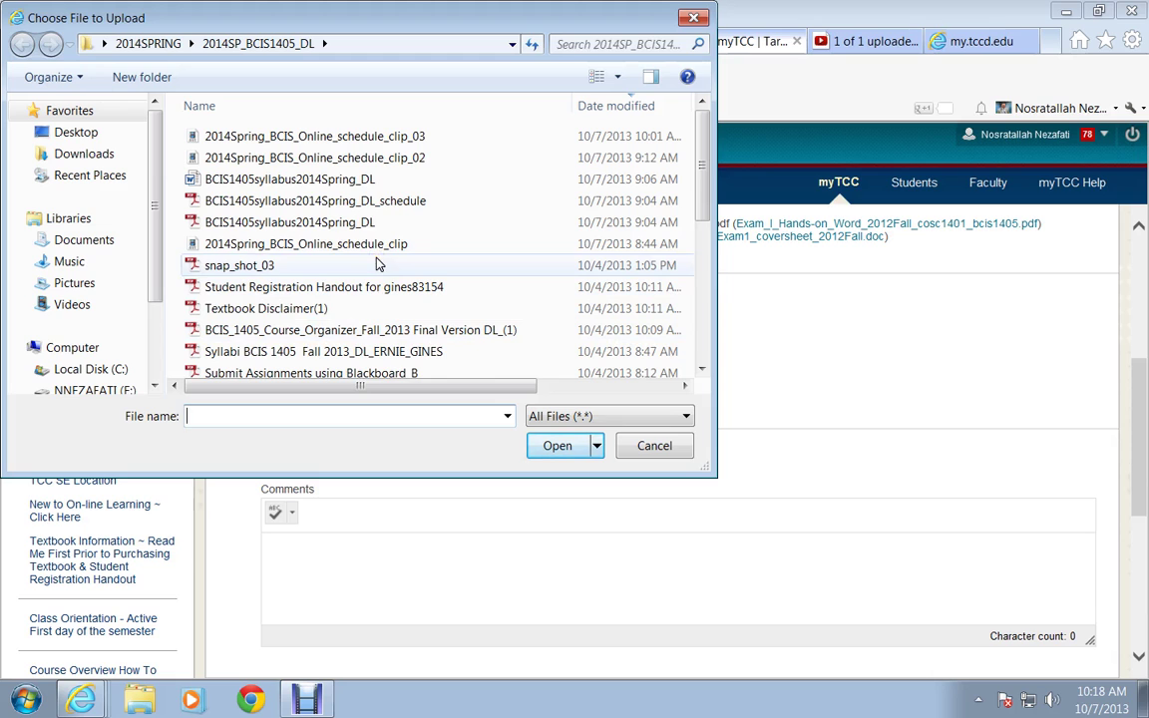
pyautogui.moveTo(704, 149); pyautogui.dragTo(705, 231)
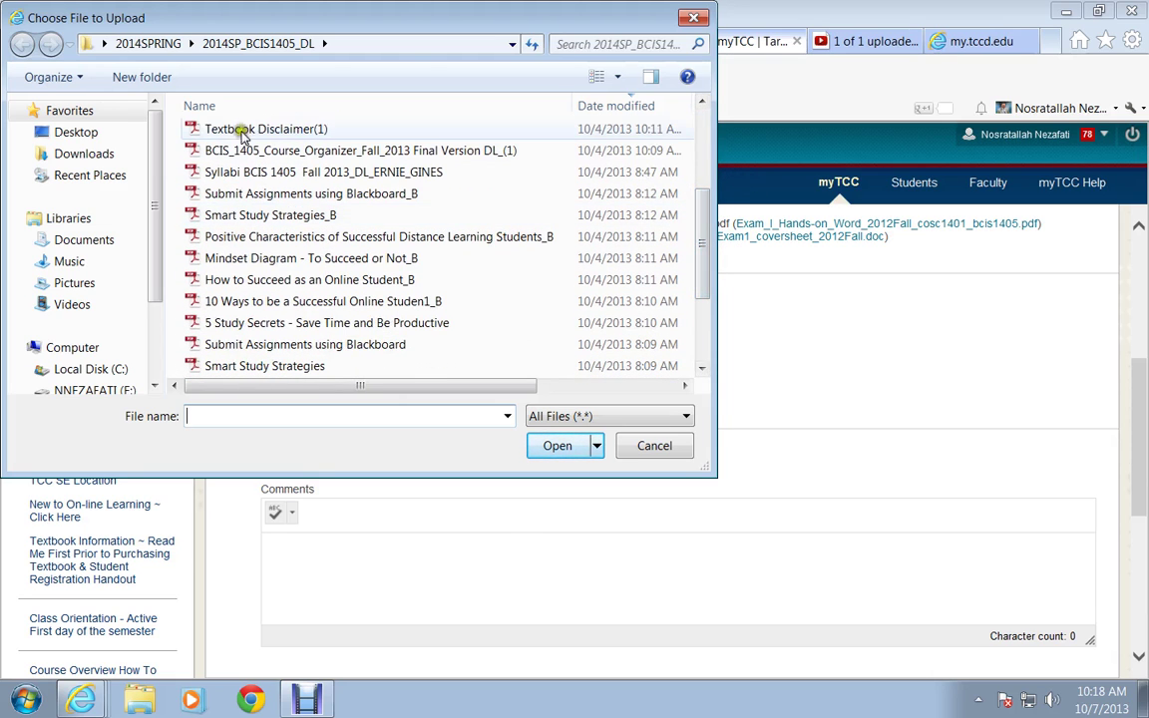
pyautogui.click(231, 322)
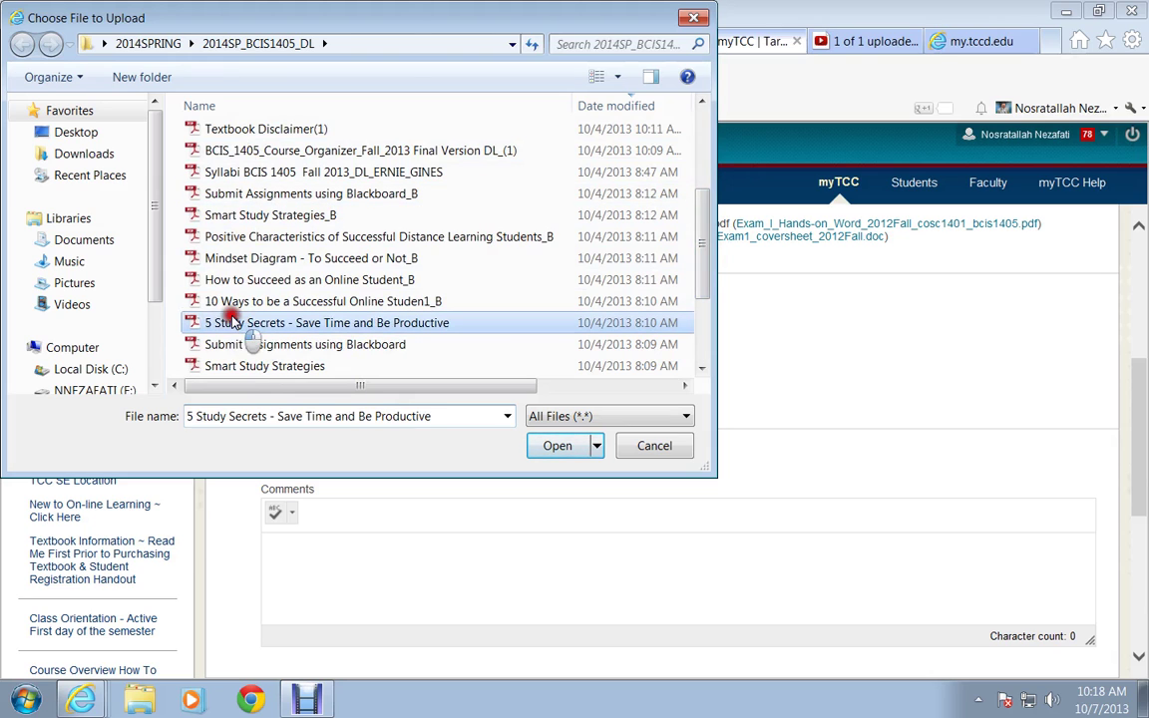
pyautogui.click(555, 449)
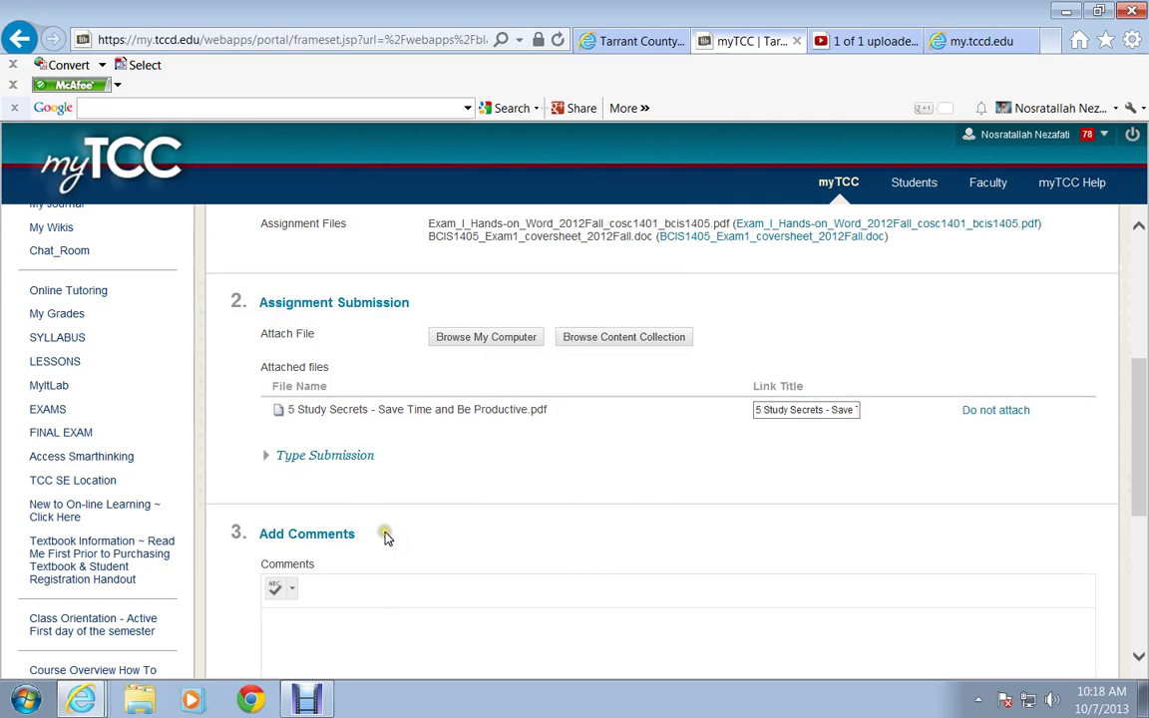
# Submit Exam01 A hands on with the attached PDF, leaving comments empty
pyautogui.scroll(-3, 387, 537)
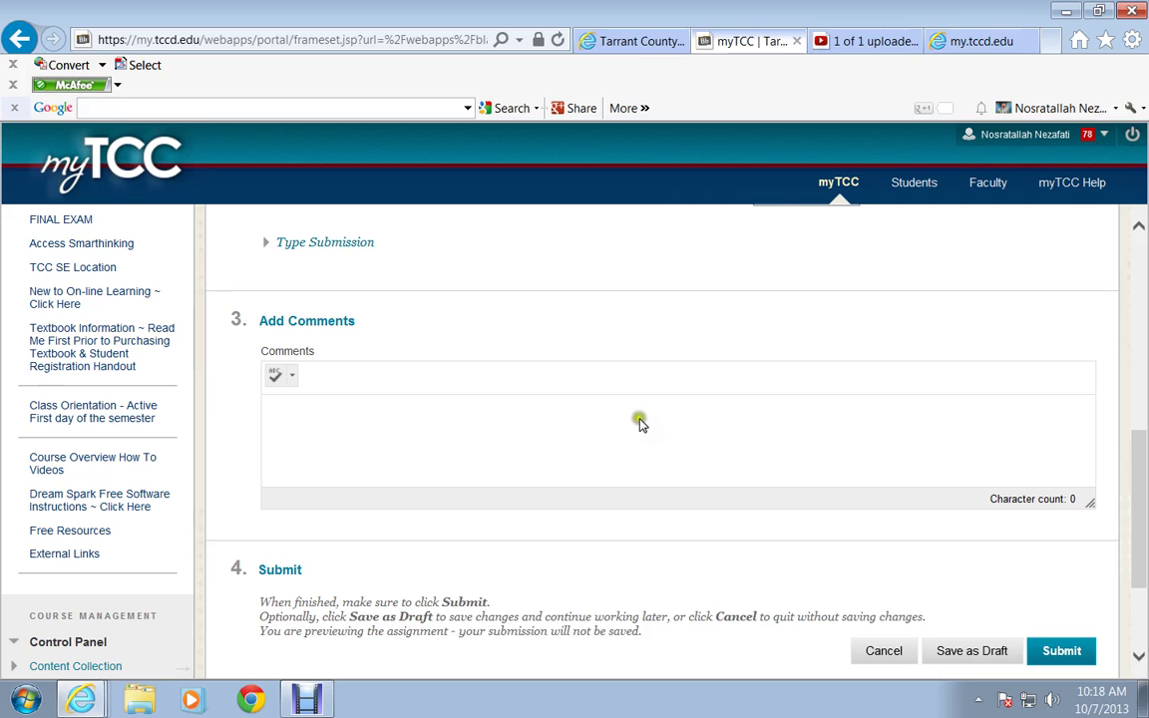
pyautogui.scroll(2, 547, 429)
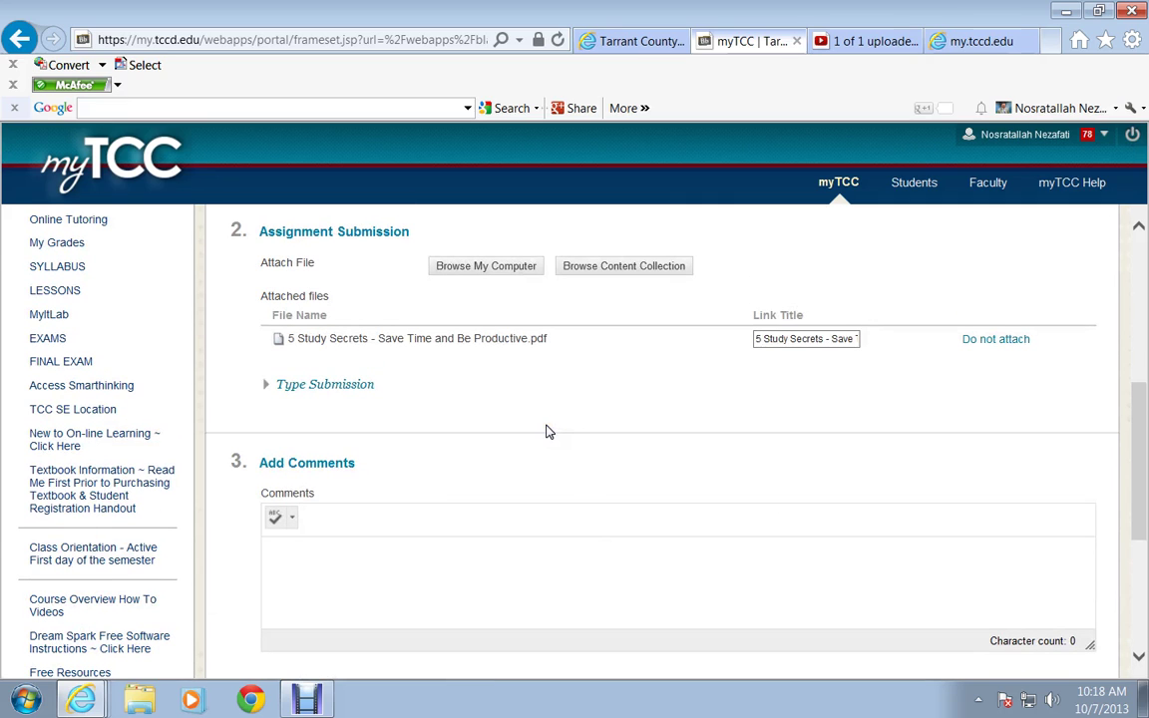
pyautogui.scroll(-2, 673, 529)
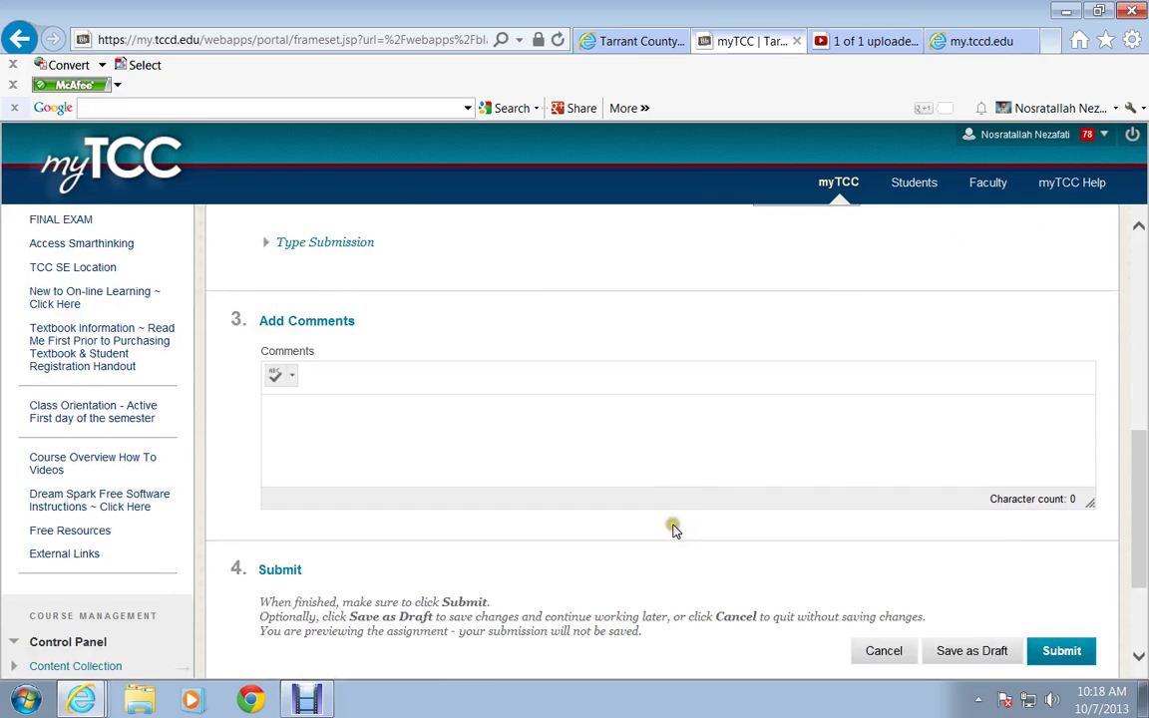
pyautogui.scroll(-1, 673, 528)
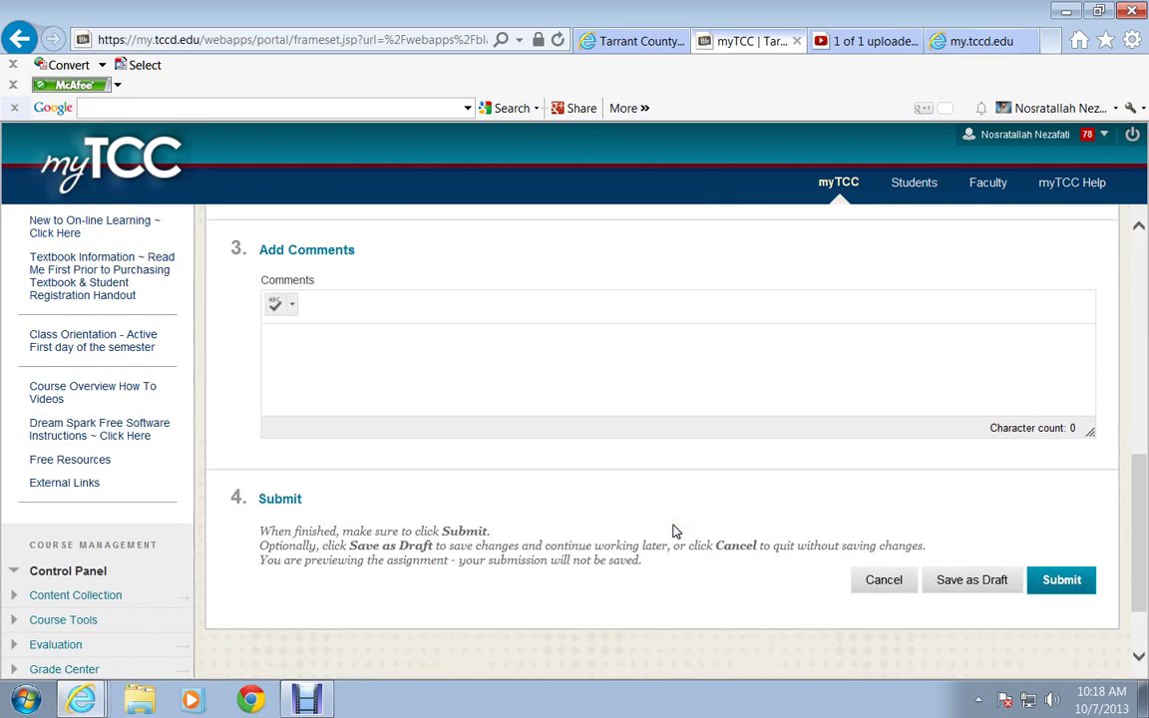
pyautogui.click(1064, 584)
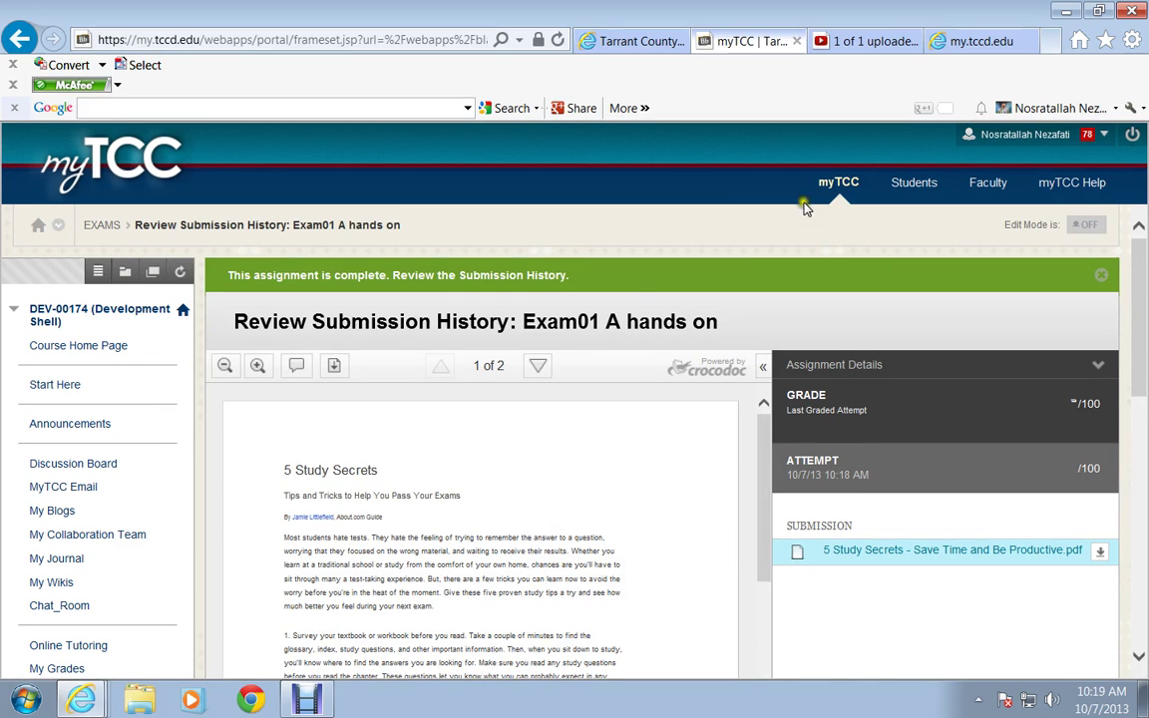
# Review the submission history showing 1 attempt with the 5 Study Secrets PDF, then go to LESSONS
pyautogui.scroll(-3, 160, 436)
pyautogui.scroll(-1, 159, 436)
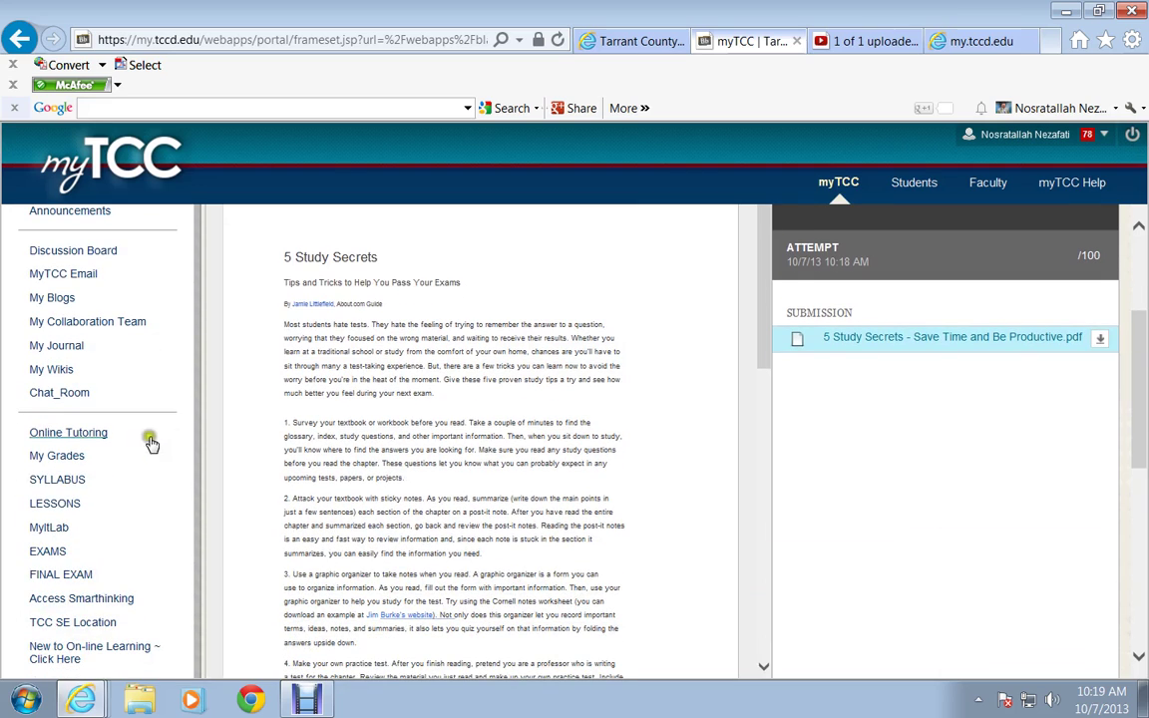
pyautogui.click(62, 506)
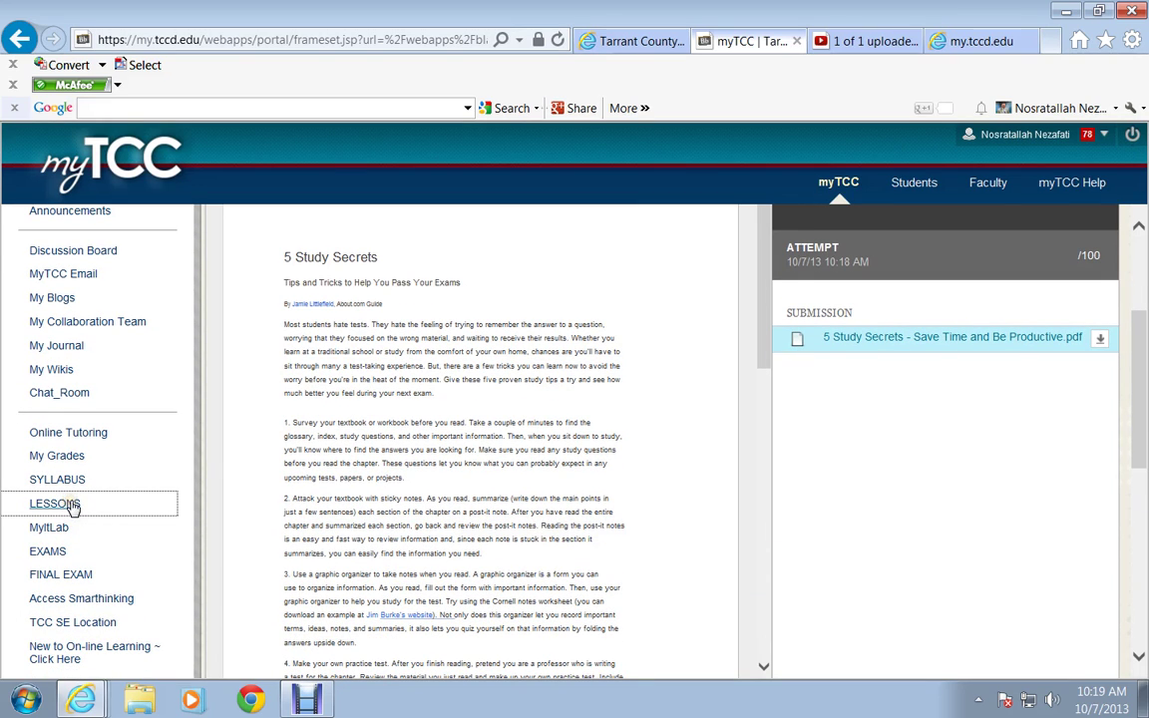
# Return to LESSONS and browse the chapters, quizzes, Exam 2 and Final Exam items
pyautogui.click(64, 500)
pyautogui.scroll(-12, 606, 444)
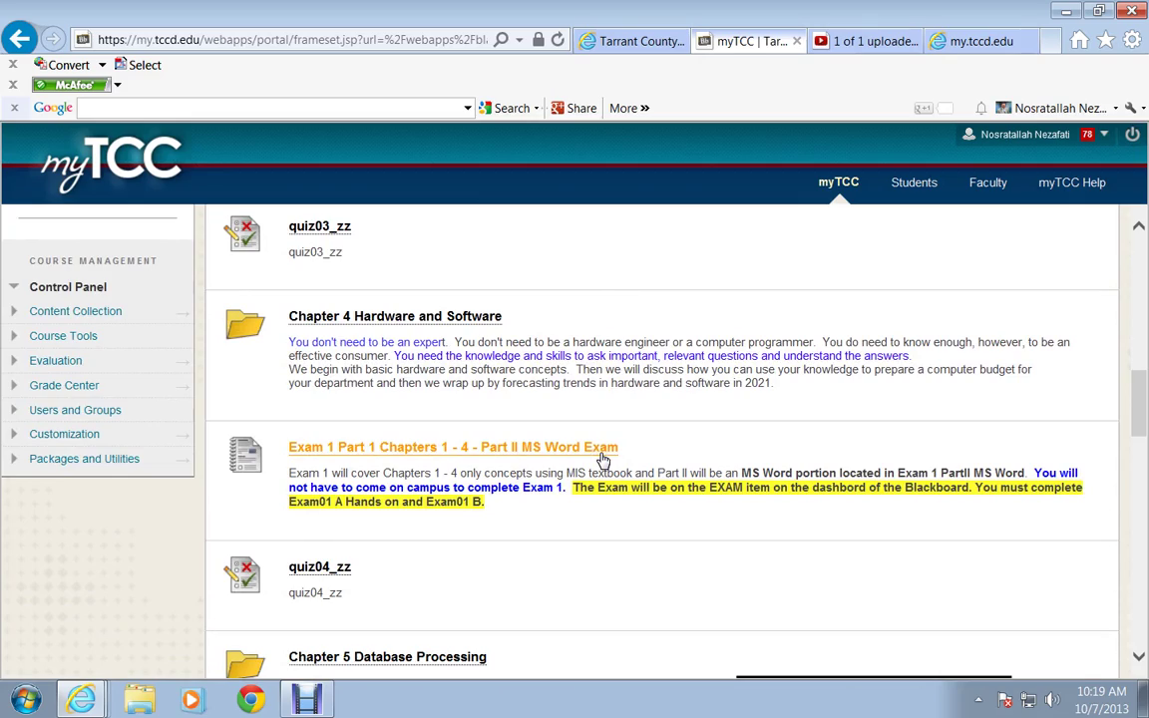
pyautogui.scroll(-15, 603, 459)
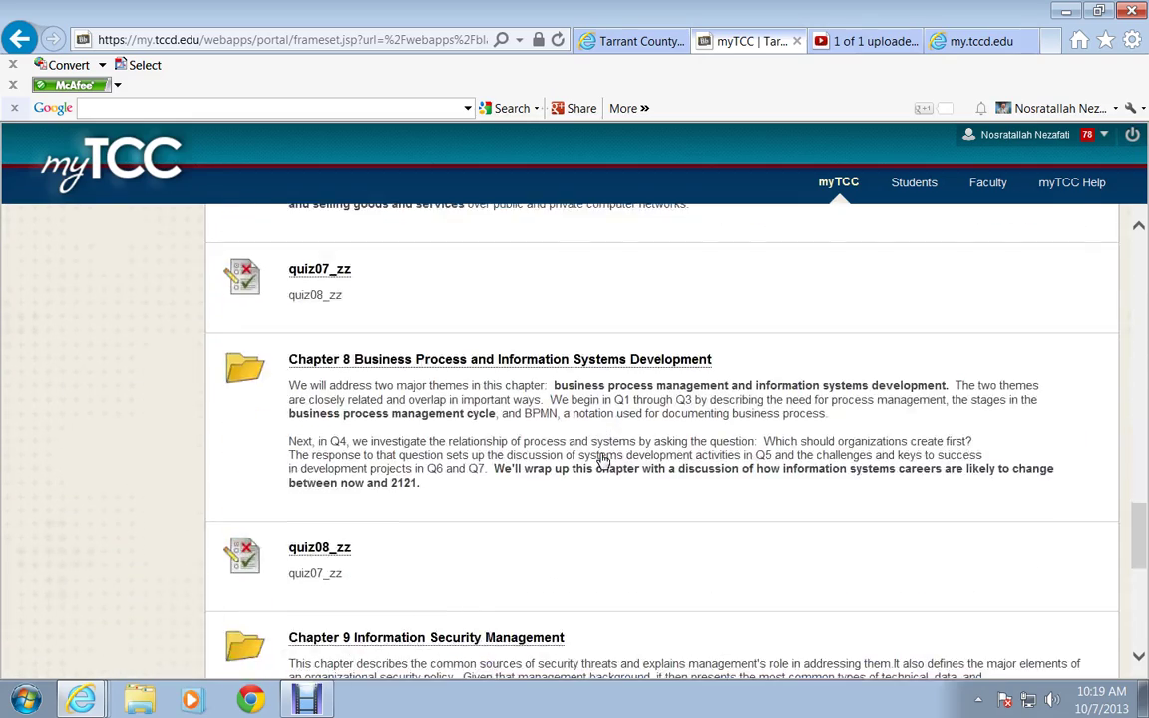
pyautogui.scroll(-5, 602, 459)
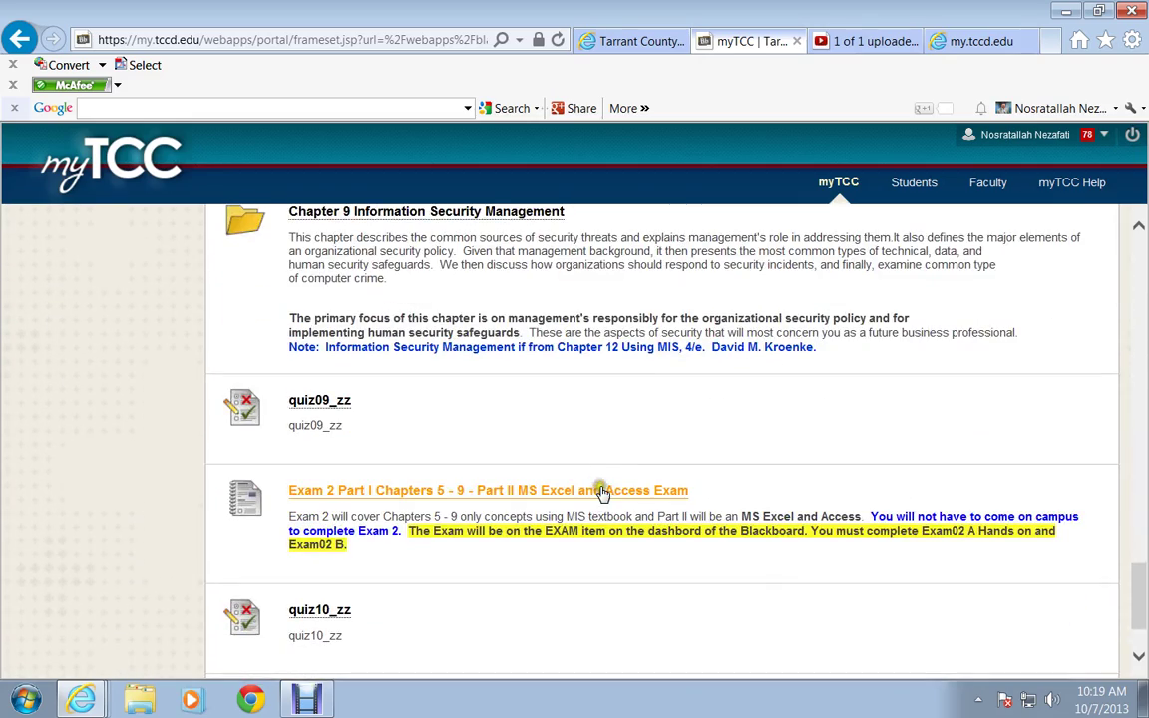
pyautogui.scroll(-1, 603, 493)
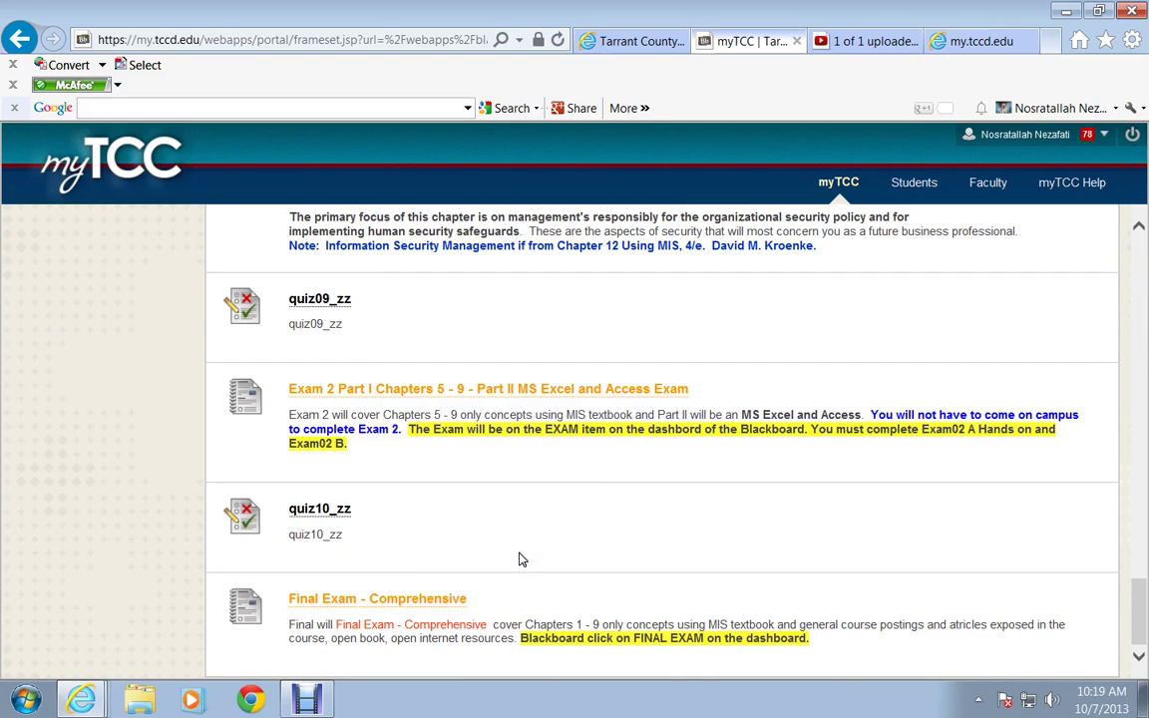
pyautogui.scroll(15, 519, 560)
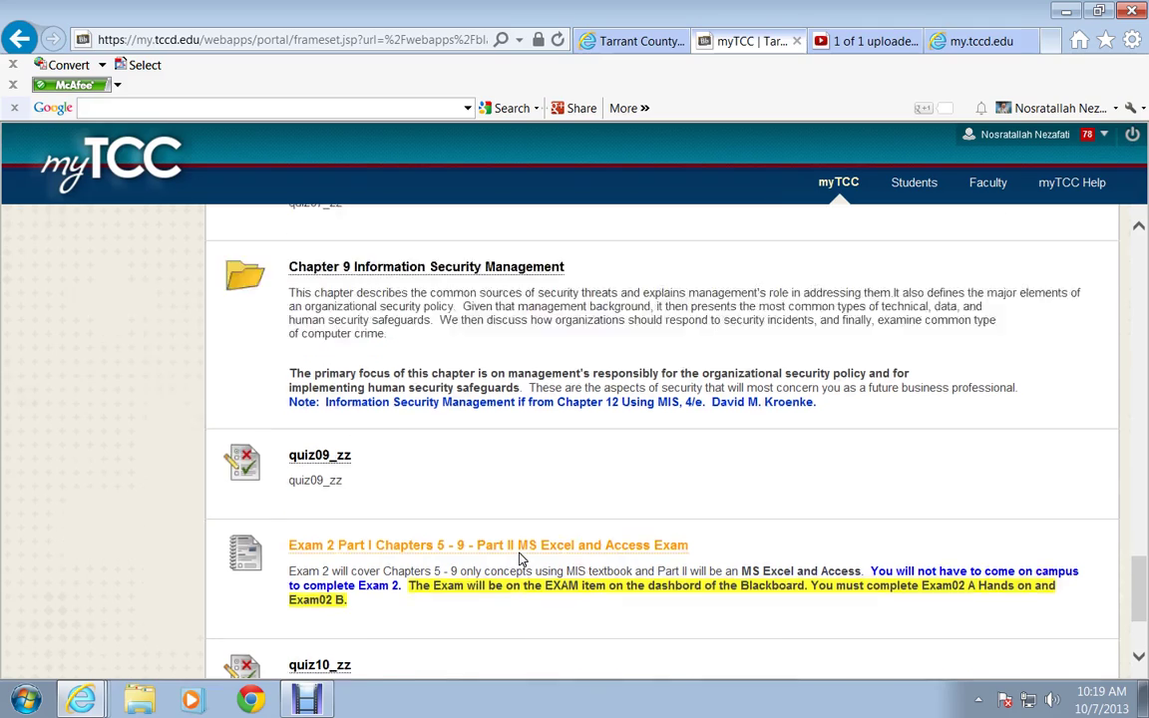